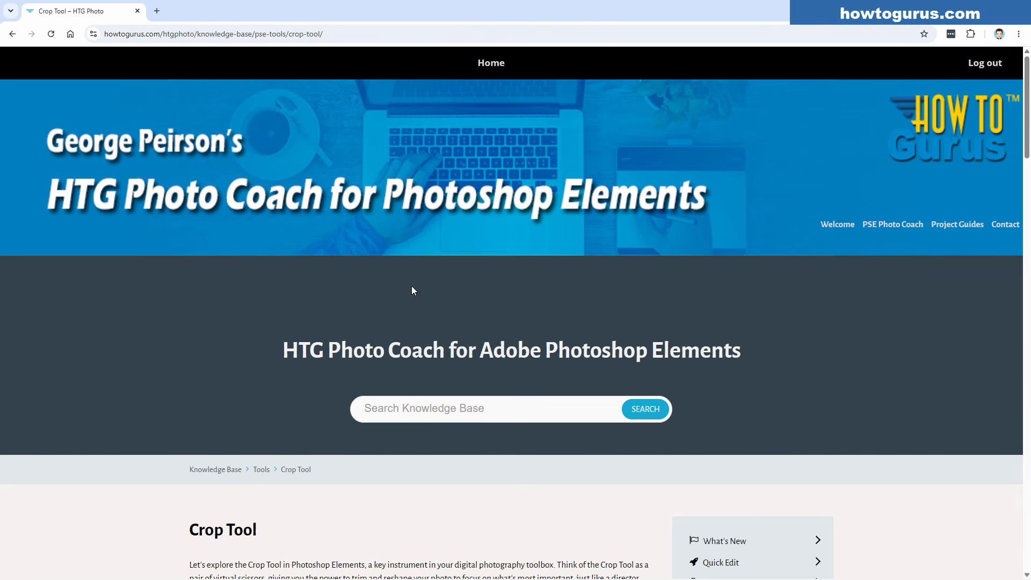
# Look through the Crop Tool article and the list of tool topics beside it in the knowledge base.
pyautogui.scroll(-5, 412, 287)
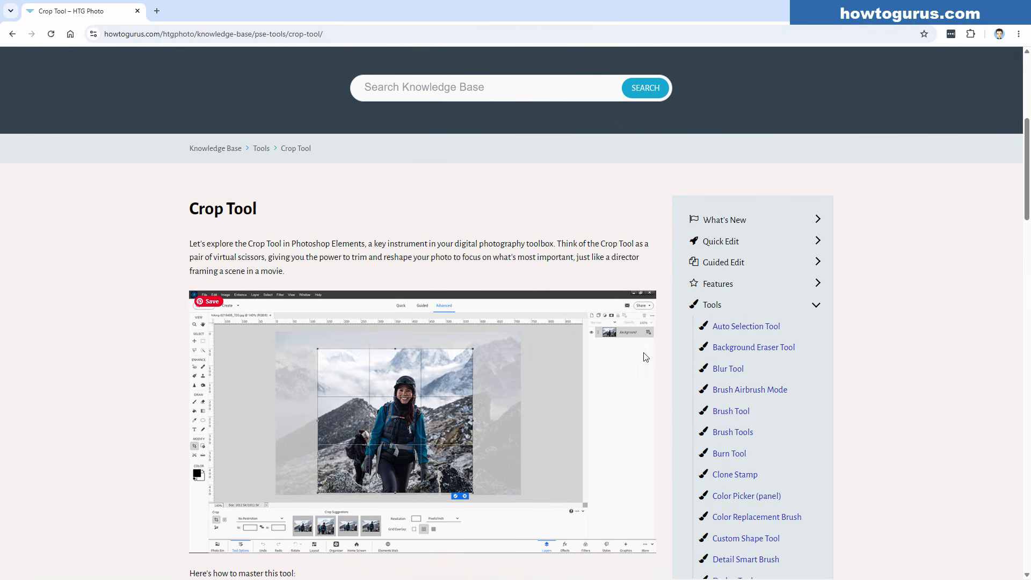
pyautogui.scroll(-7, 543, 356)
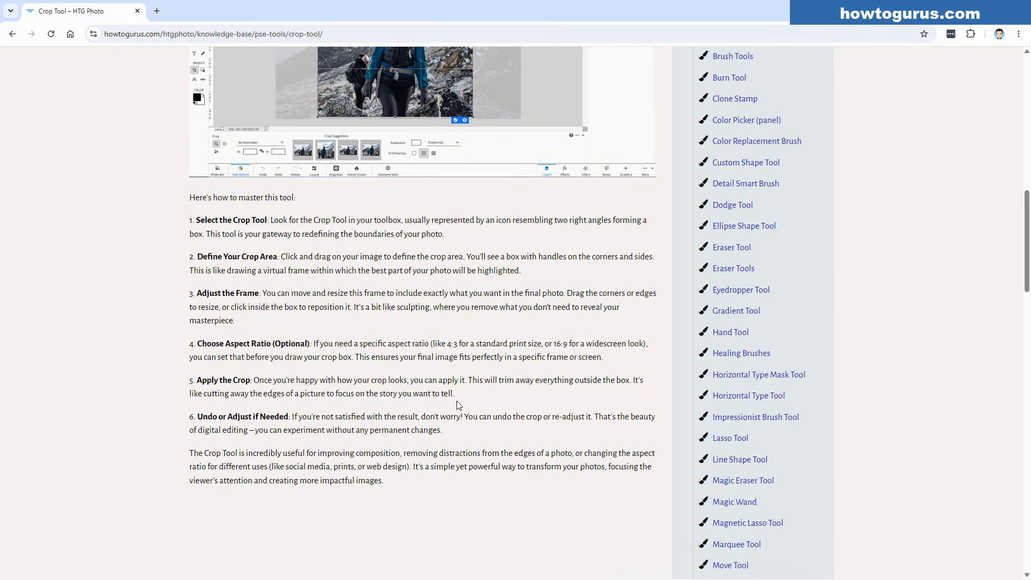
pyautogui.scroll(4, 509, 390)
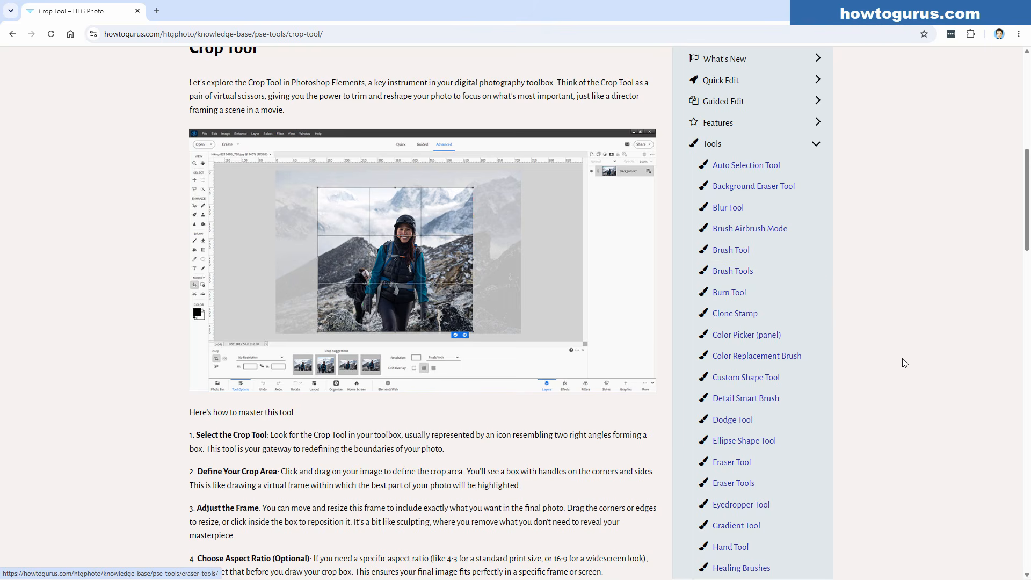
pyautogui.scroll(-8, 903, 340)
pyautogui.scroll(-5, 902, 338)
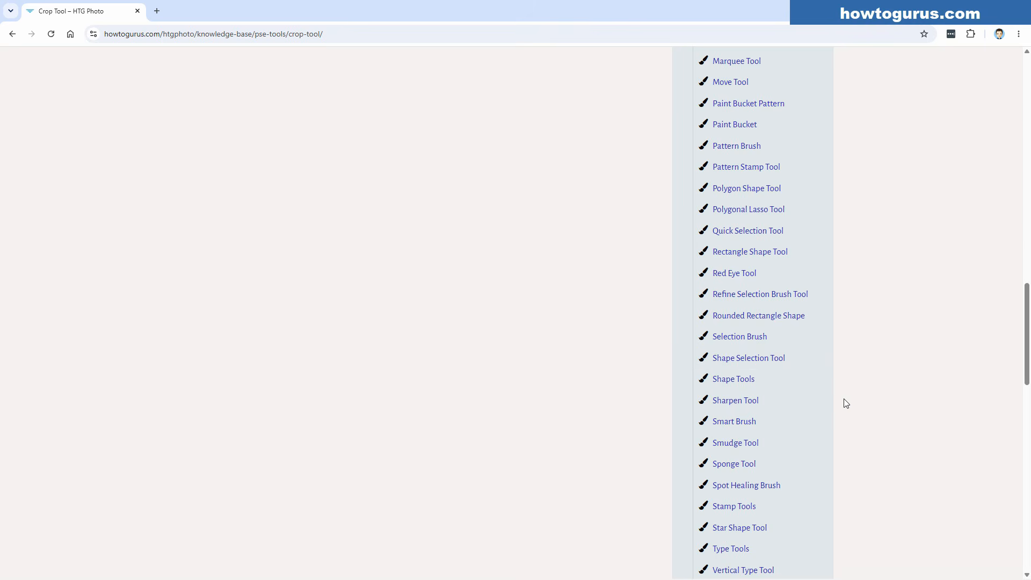
pyautogui.scroll(15, 845, 403)
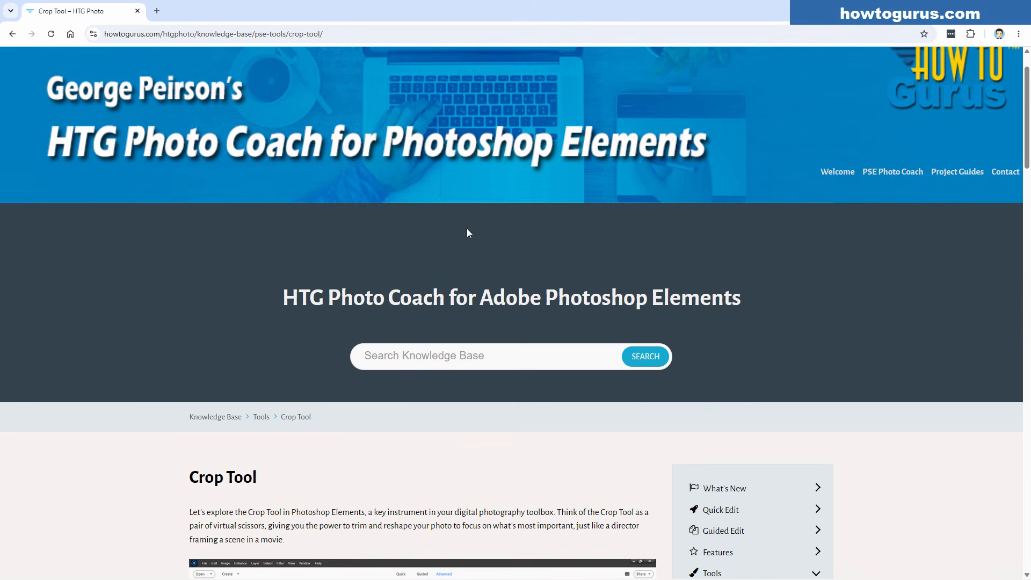
pyautogui.scroll(1, 467, 233)
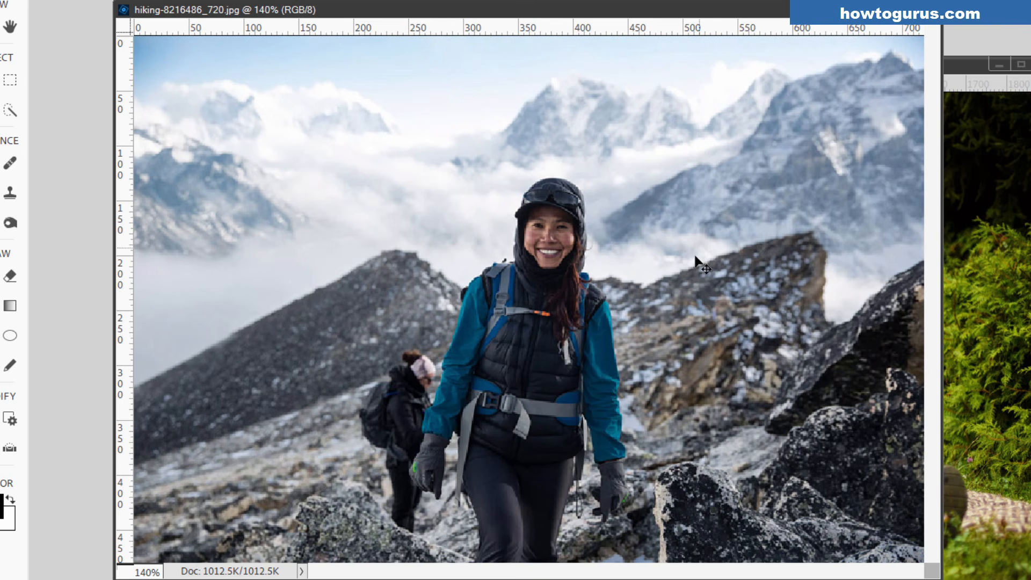
# Close the hiking photo, move the floating newlyweds window, and dock the park photo as a tabbed document.
pyautogui.click(929, 10)
pyautogui.moveTo(938, 112); pyautogui.dragTo(768, 93)
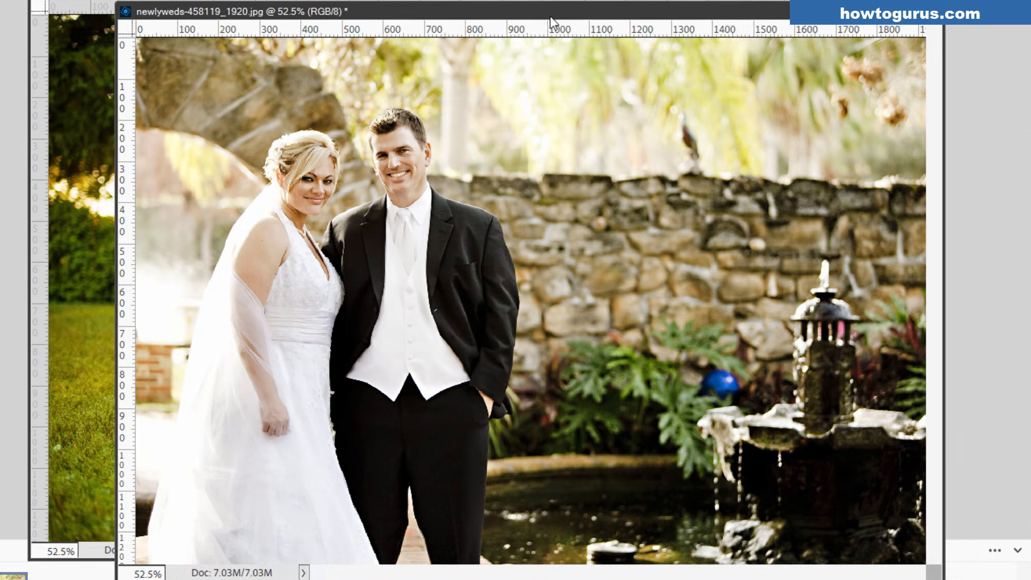
pyautogui.moveTo(550, 16); pyautogui.dragTo(540, 19)
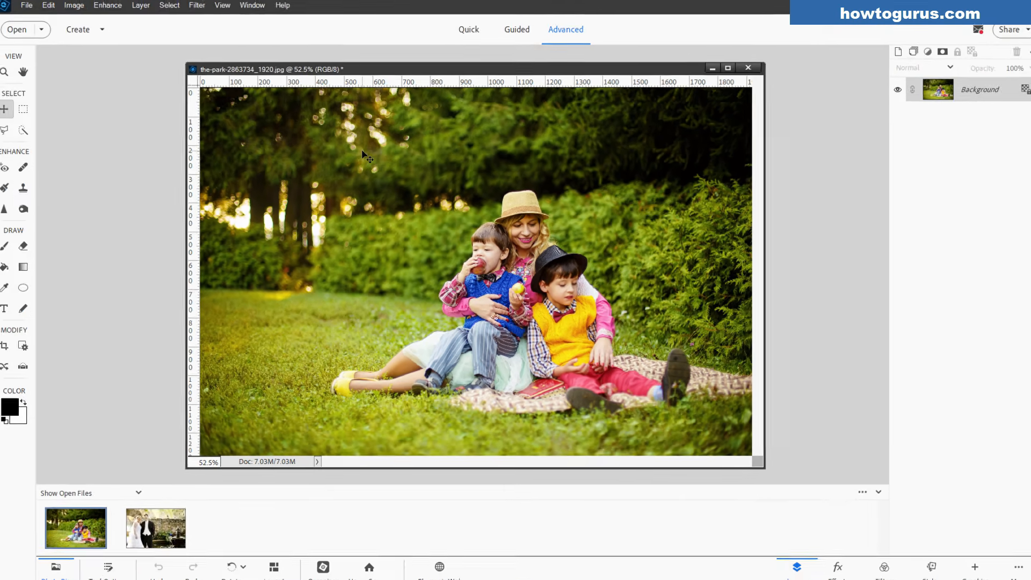
pyautogui.moveTo(545, 6); pyautogui.dragTo(497, 55)
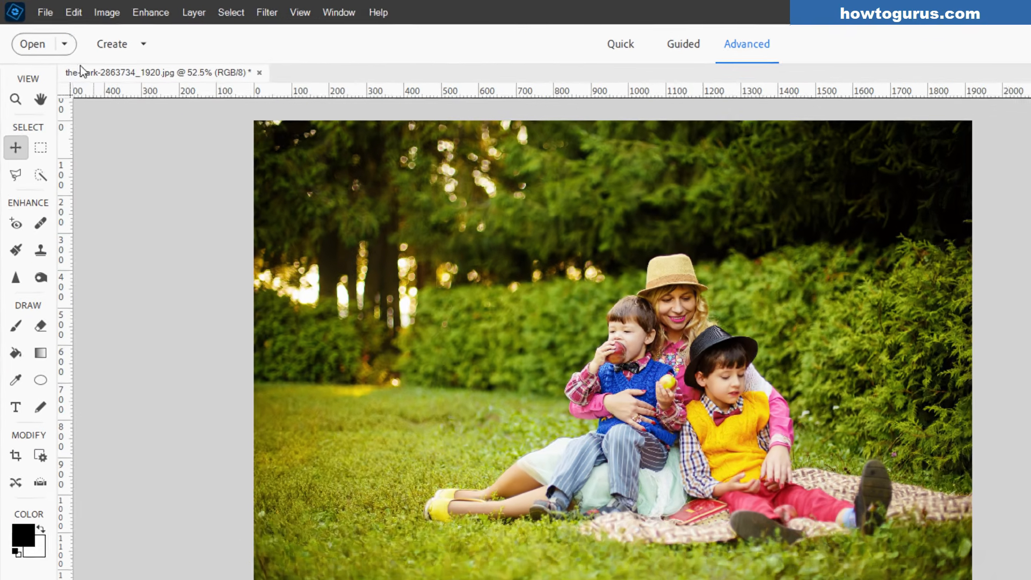
# Review the floating document and window docking options in the General preferences, and close the dialog.
pyautogui.click(54, 9)
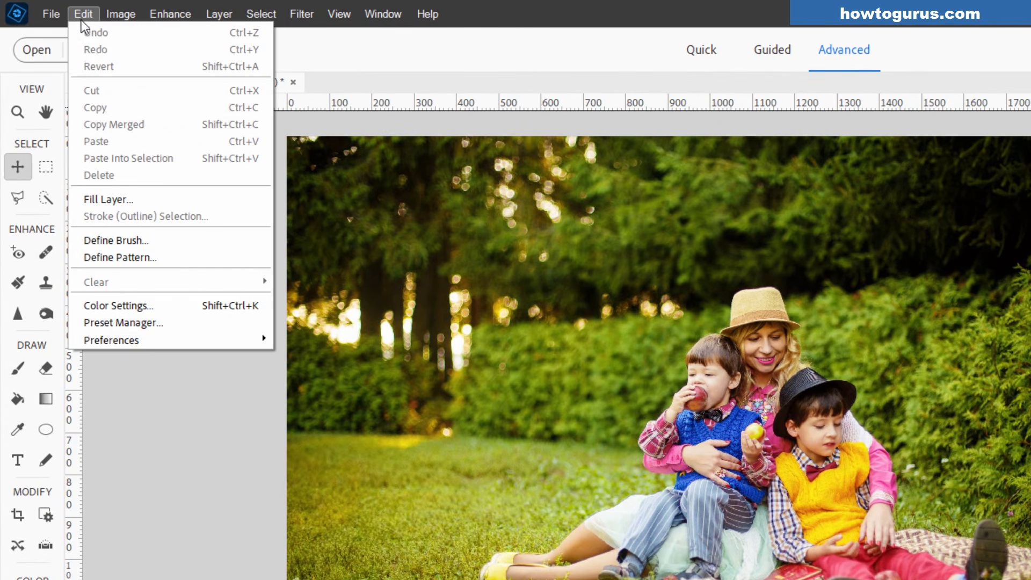
pyautogui.moveTo(155, 339)
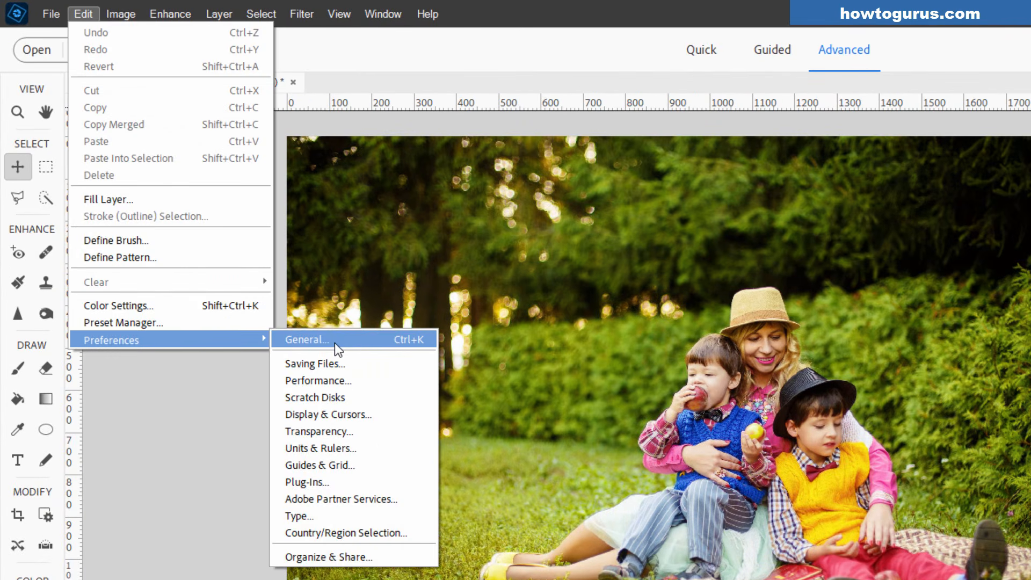
pyautogui.click(334, 342)
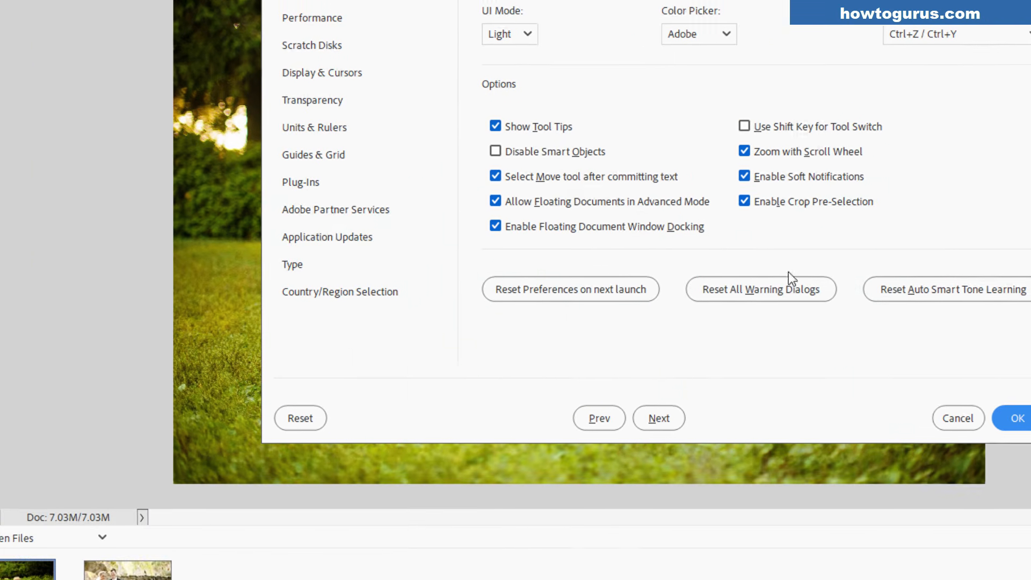
pyautogui.click(877, 536)
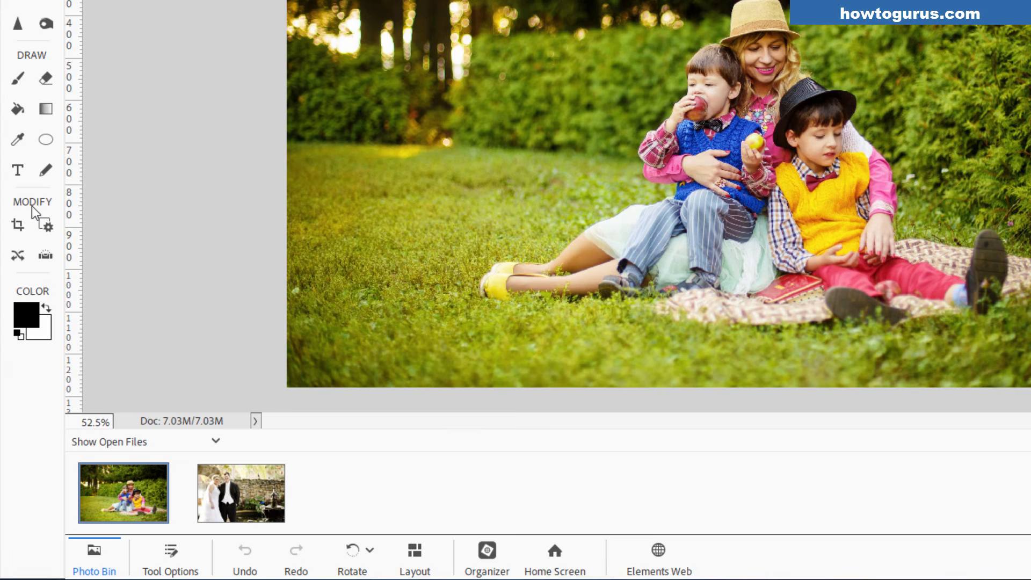
# Activate the Crop tool, compare the grid overlays keeping Rule of Thirds, and check the resolution unit choices.
pyautogui.click(18, 224)
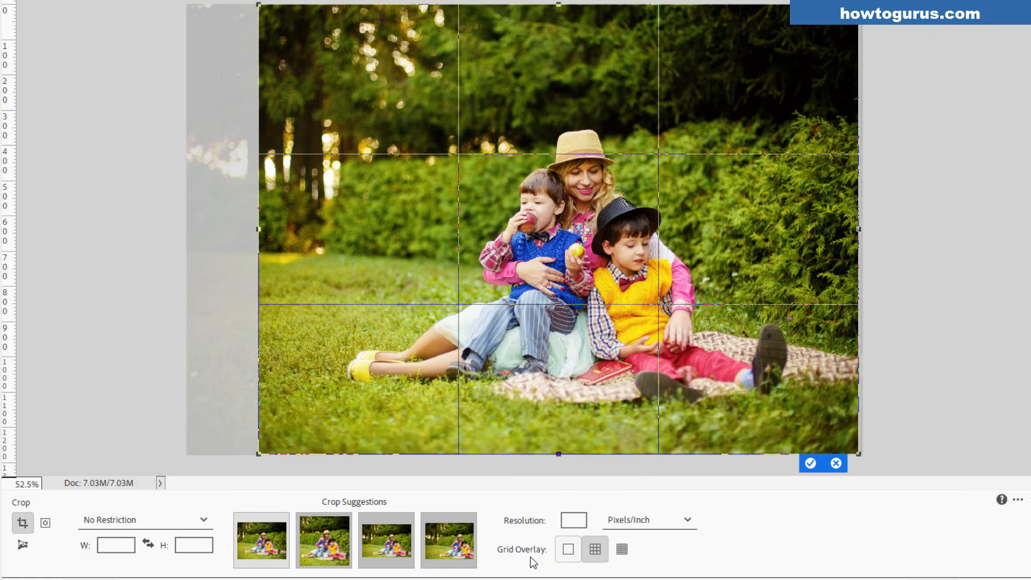
pyautogui.click(568, 550)
pyautogui.click(594, 554)
pyautogui.click(622, 554)
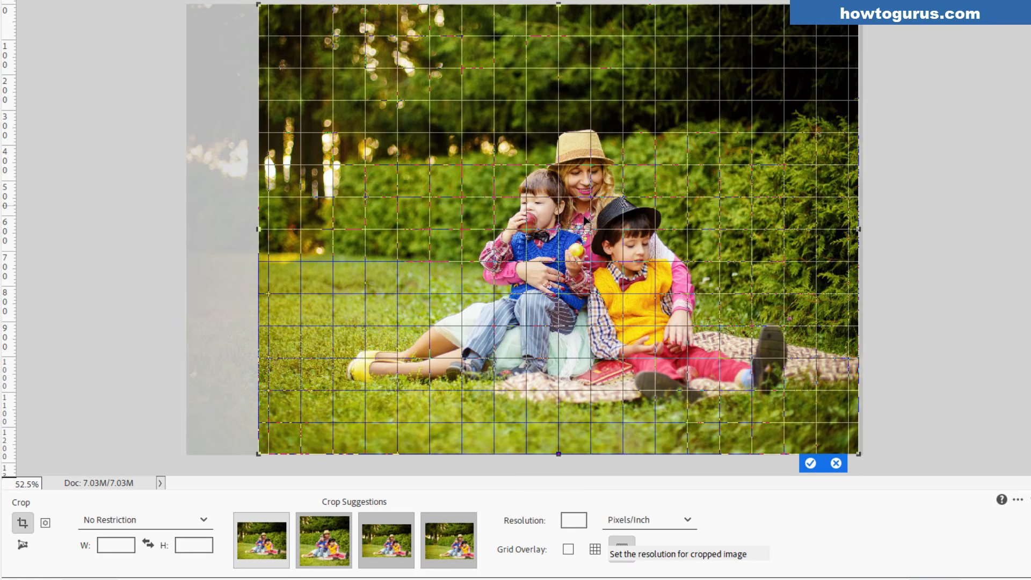
pyautogui.click(598, 557)
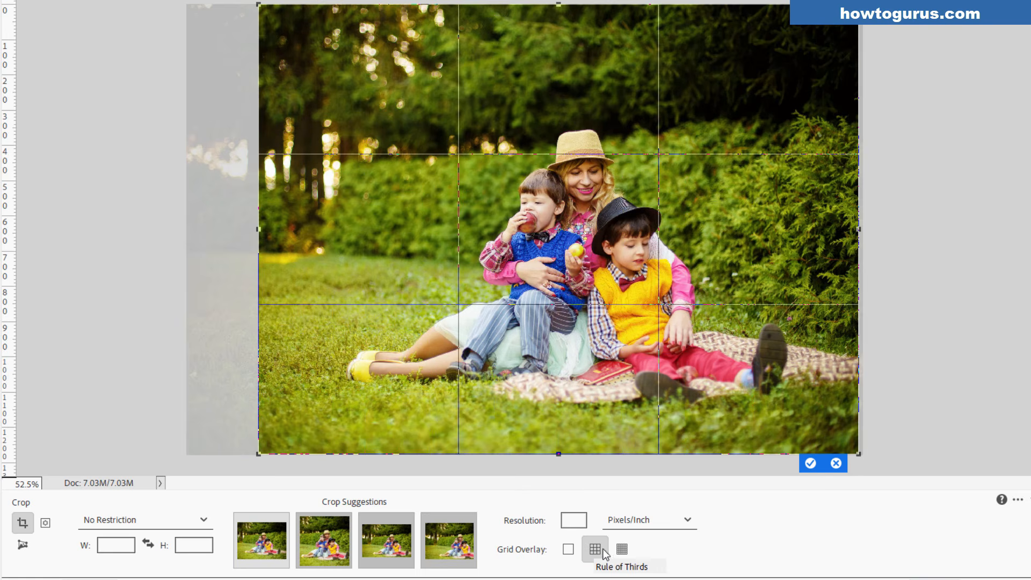
pyautogui.click(688, 520)
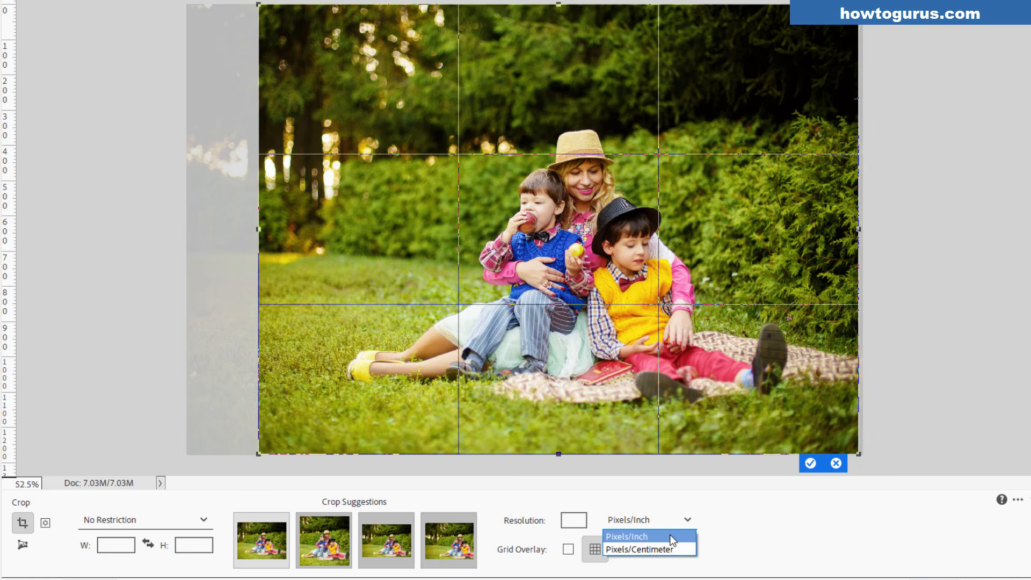
pyautogui.click(715, 523)
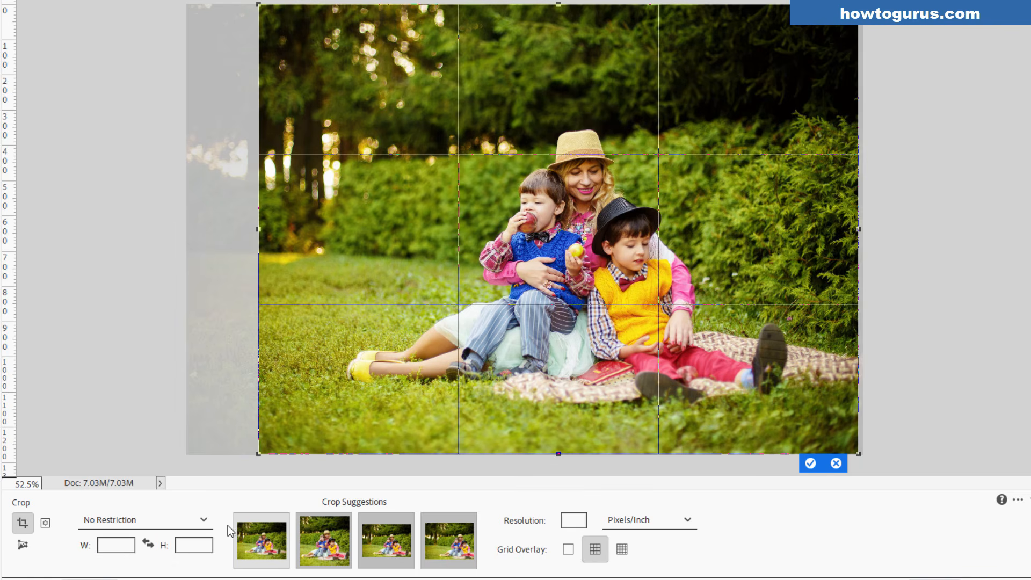
# Try a crop with Use Photo Ratio, shrinking and repositioning the frame around the family in the park photo.
pyautogui.click(199, 520)
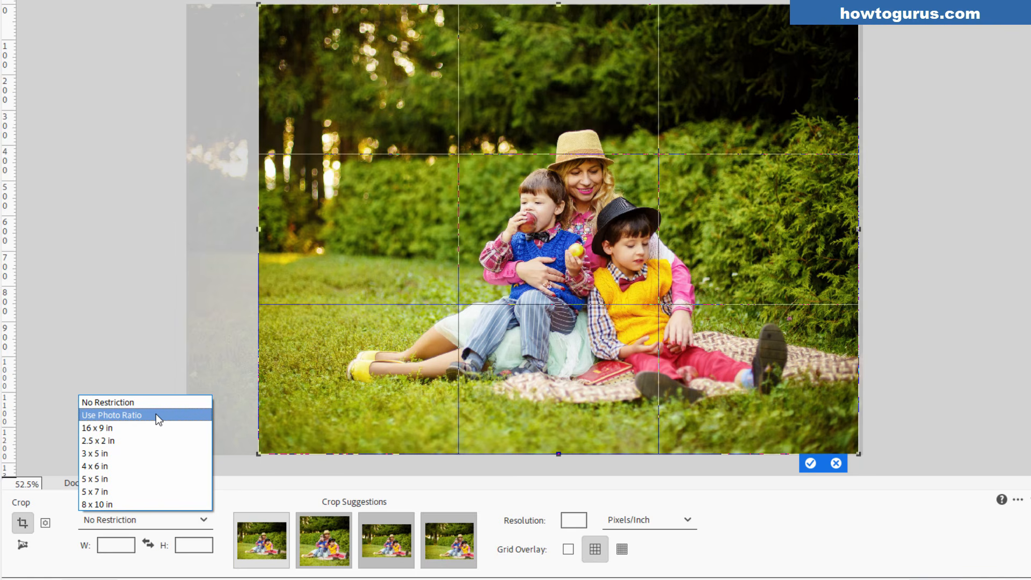
pyautogui.click(155, 414)
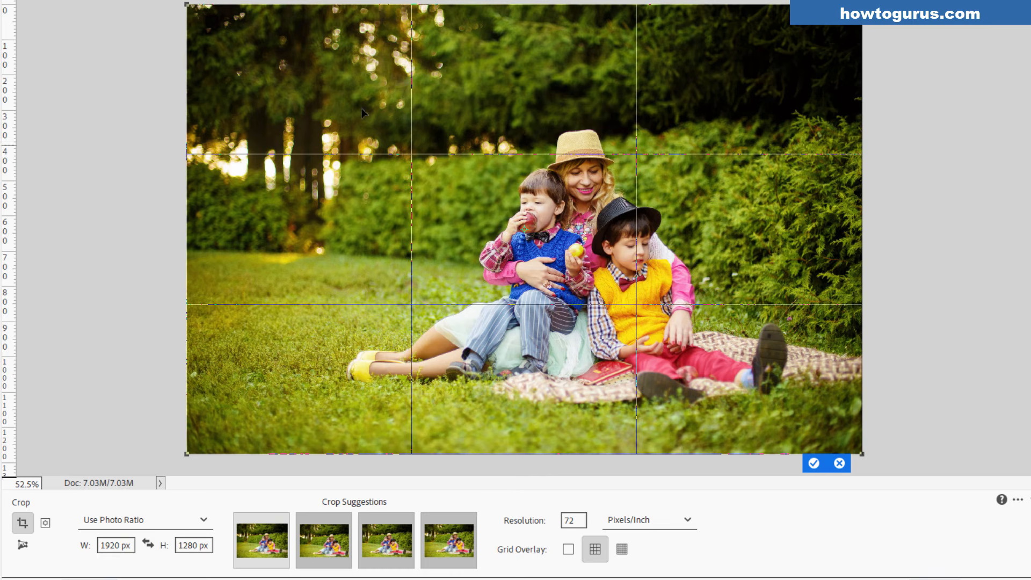
pyautogui.moveTo(188, 4); pyautogui.dragTo(309, 86)
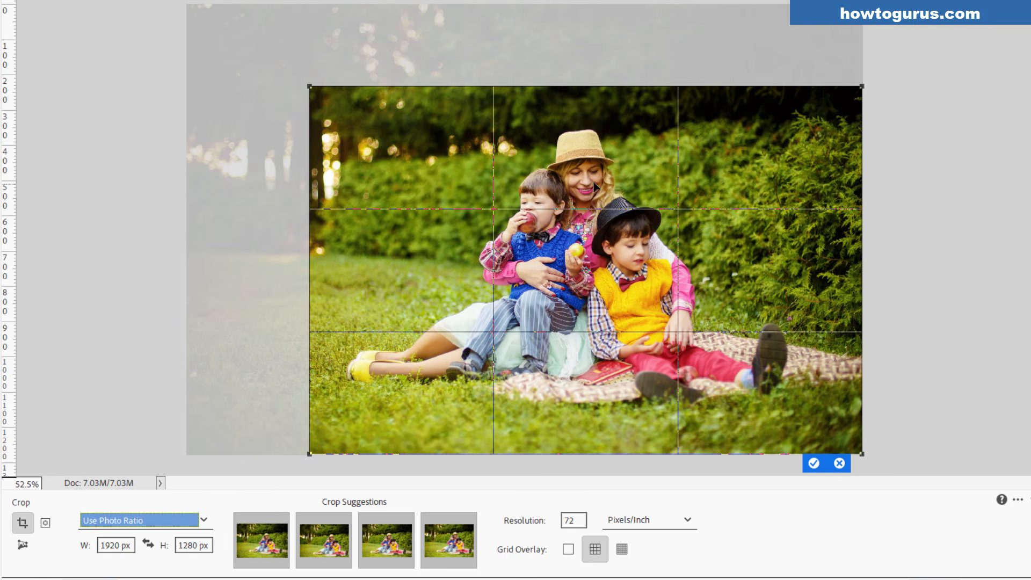
pyautogui.moveTo(599, 308); pyautogui.dragTo(596, 285)
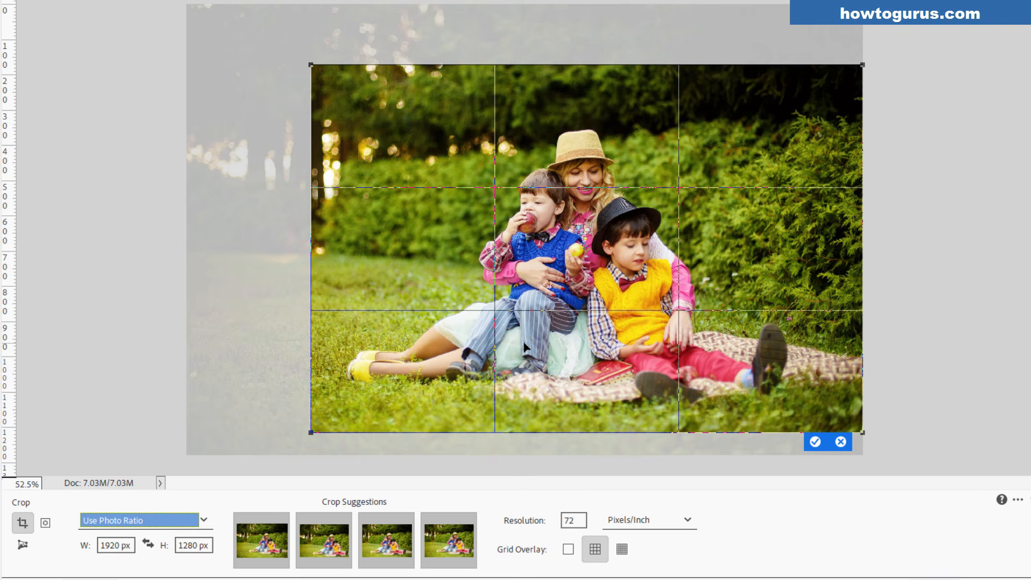
pyautogui.click(841, 442)
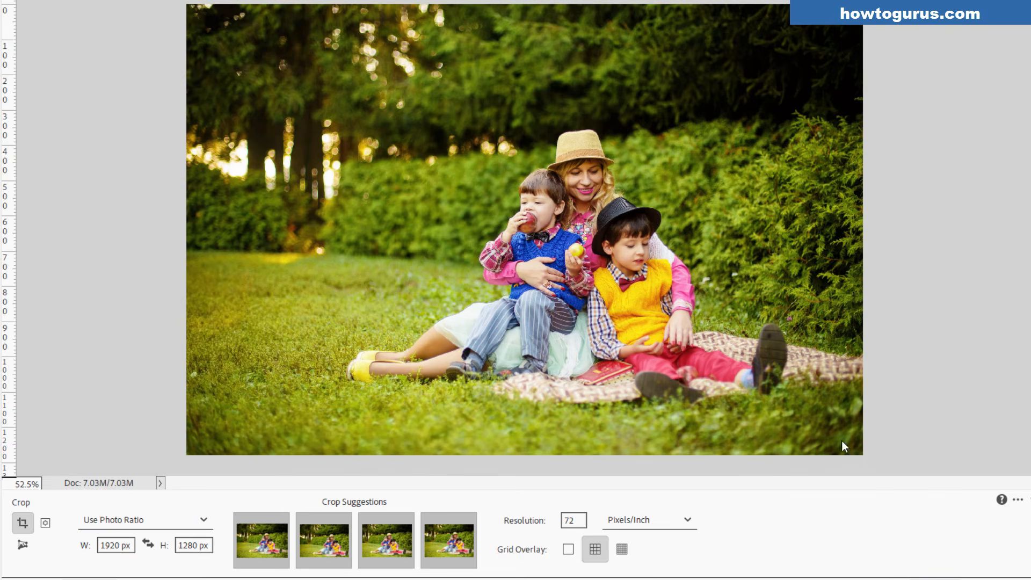
# Preview crops of the park photo with the 16 x 9 in, 2.5 x 2 in and 3 x 5 in presets.
pyautogui.click(144, 519)
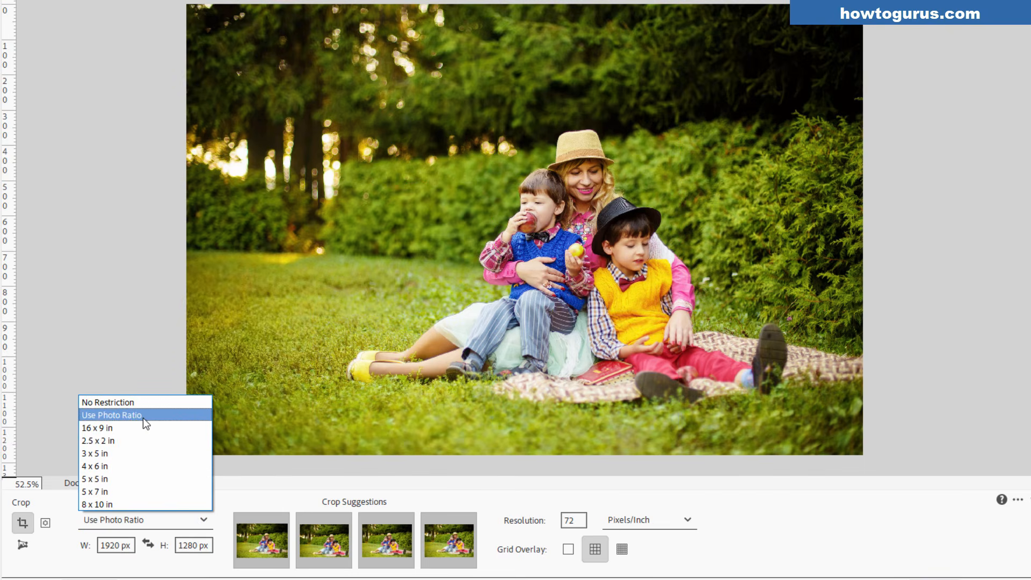
pyautogui.click(131, 426)
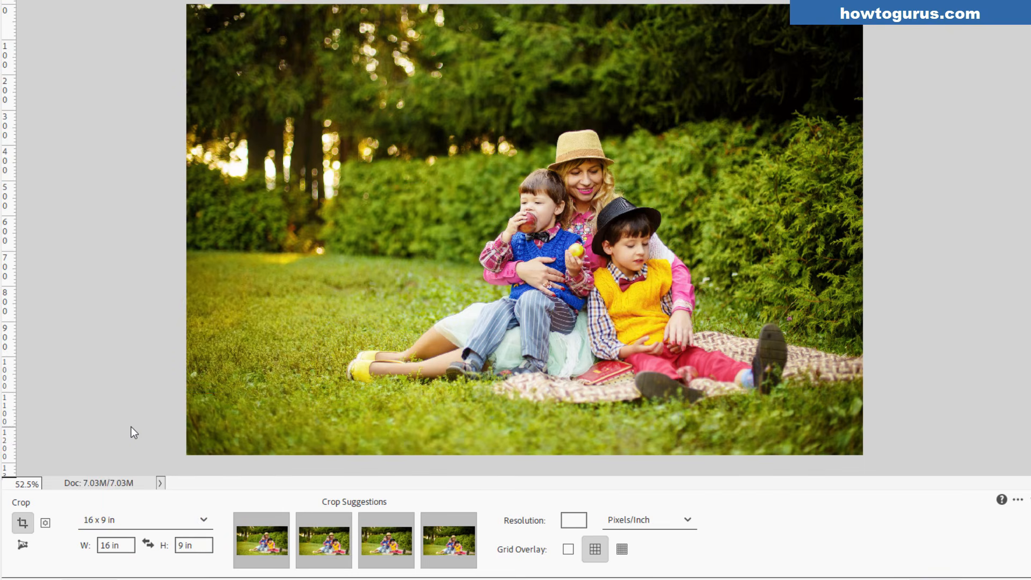
pyautogui.click(250, 534)
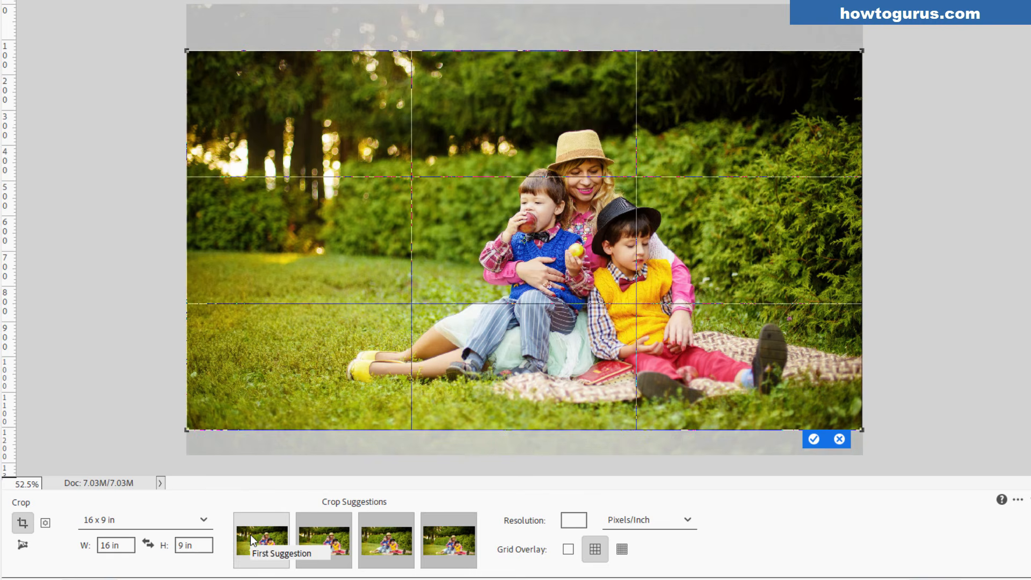
pyautogui.click(204, 520)
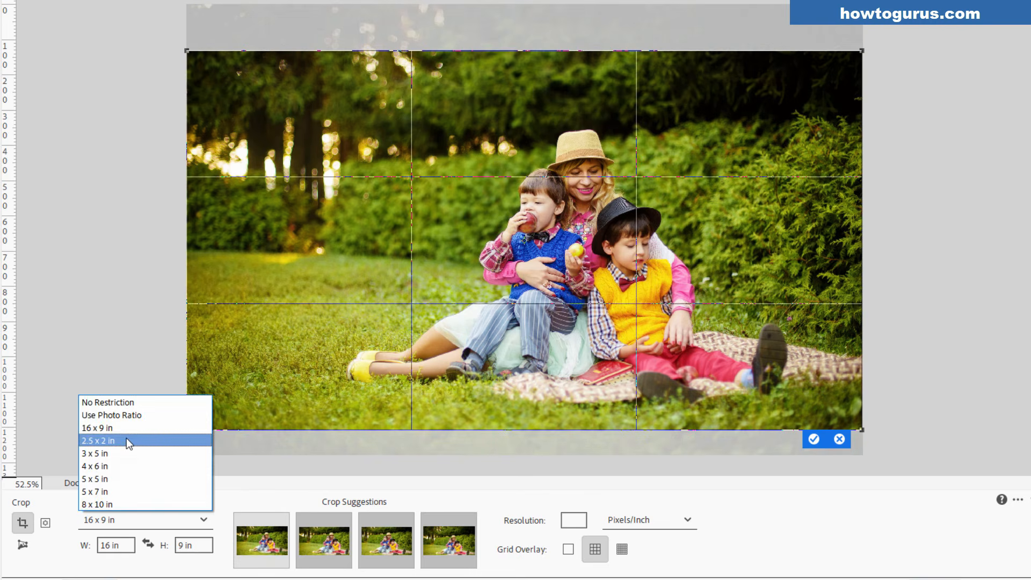
pyautogui.click(127, 438)
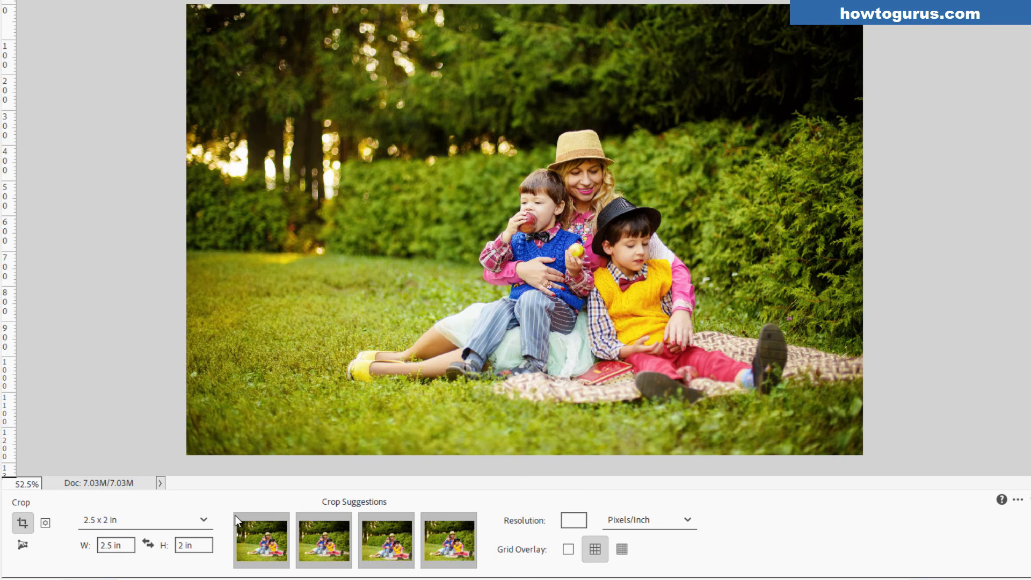
pyautogui.click(256, 528)
pyautogui.click(199, 520)
pyautogui.click(118, 452)
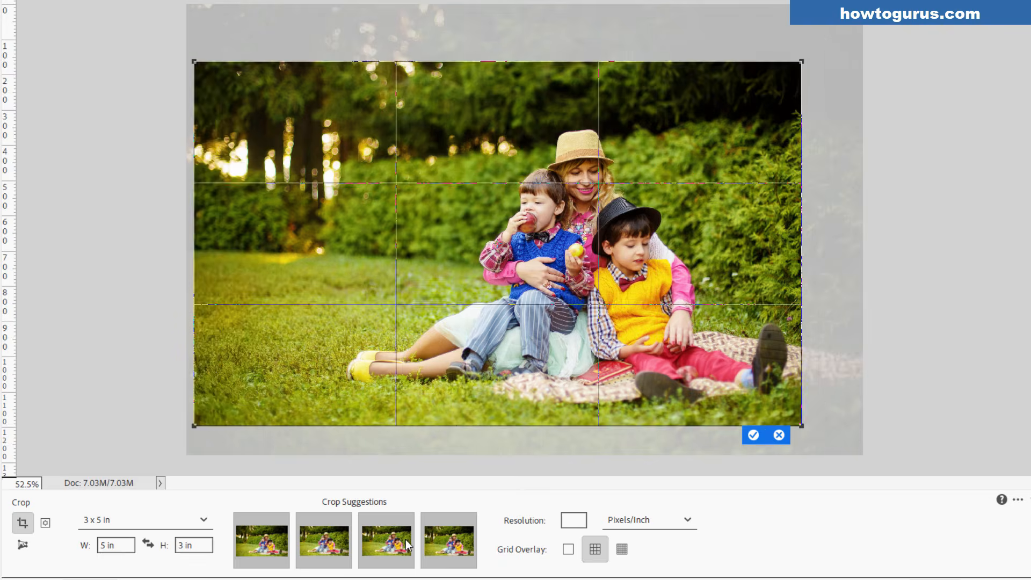
pyautogui.click(205, 519)
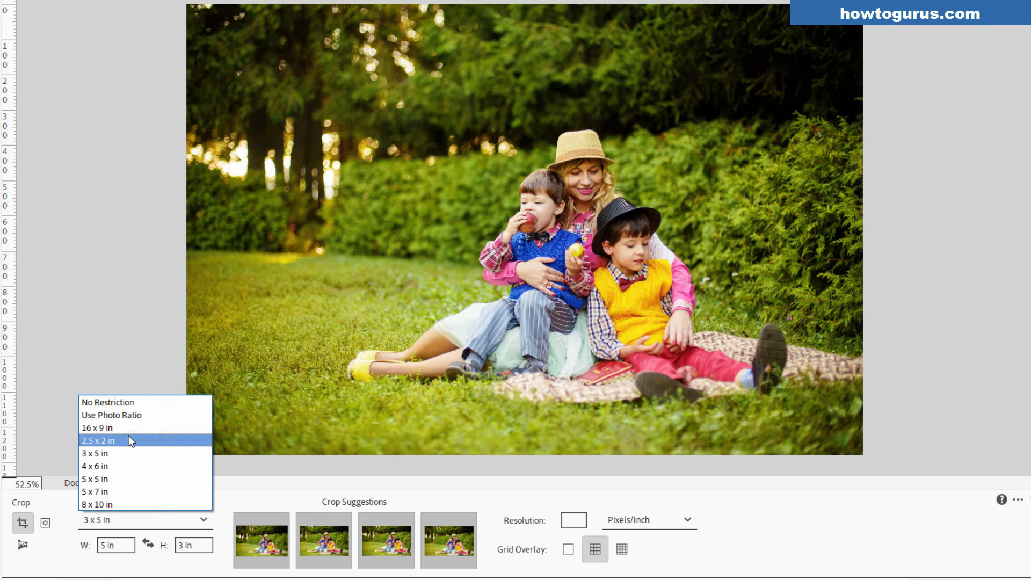
pyautogui.click(228, 500)
# Crop the park photo closely around the family with Use Photo Ratio, shifting the frame up slightly before applying it.
pyautogui.click(203, 520)
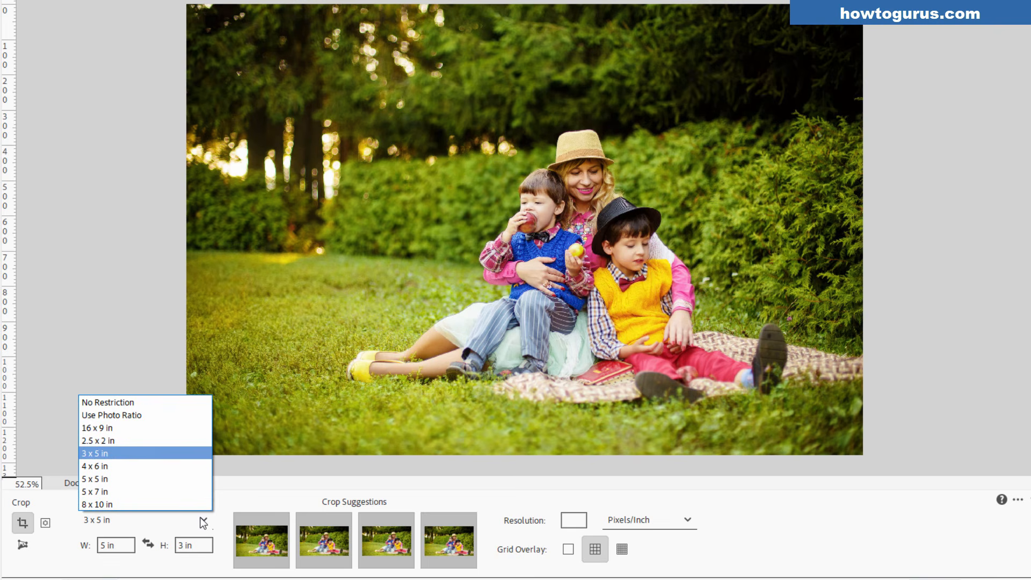
pyautogui.click(103, 415)
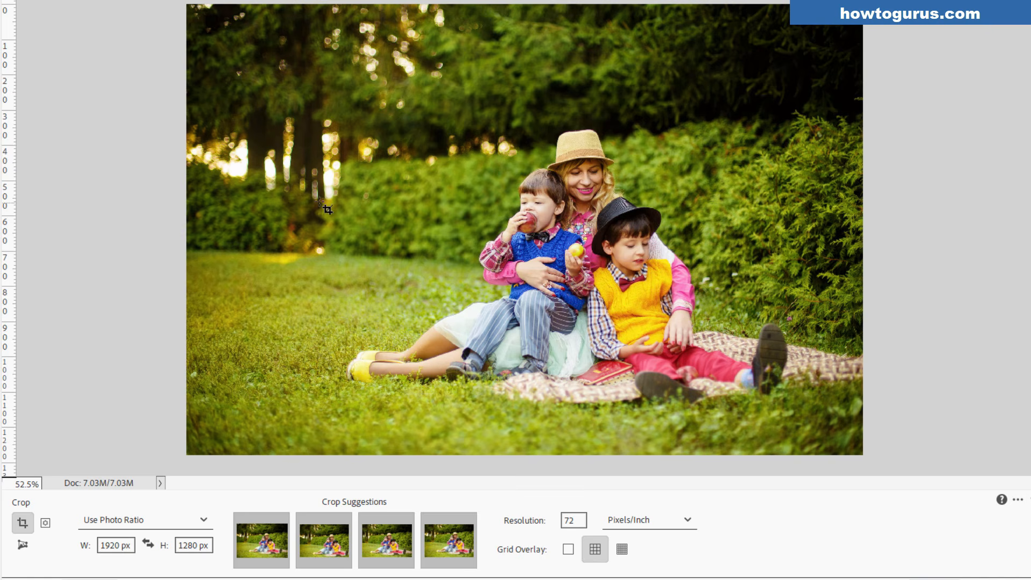
pyautogui.moveTo(310, 97); pyautogui.dragTo(940, 466)
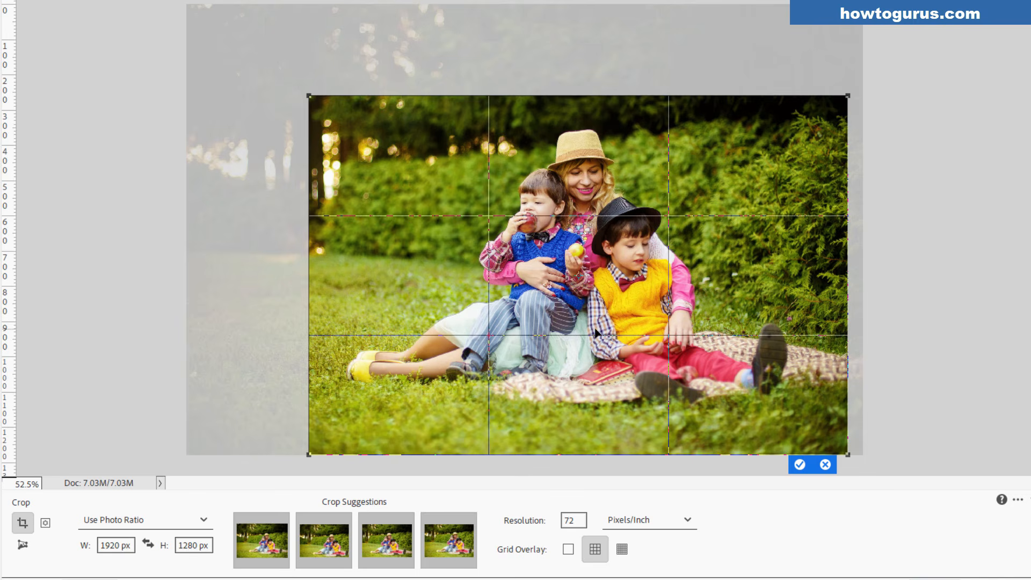
pyautogui.moveTo(586, 317); pyautogui.dragTo(584, 290)
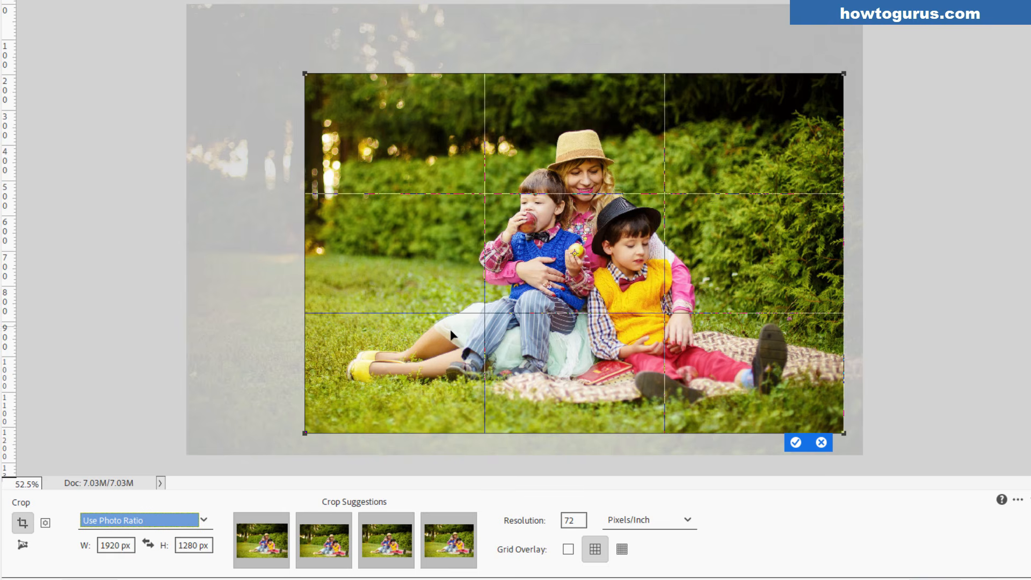
pyautogui.click(797, 442)
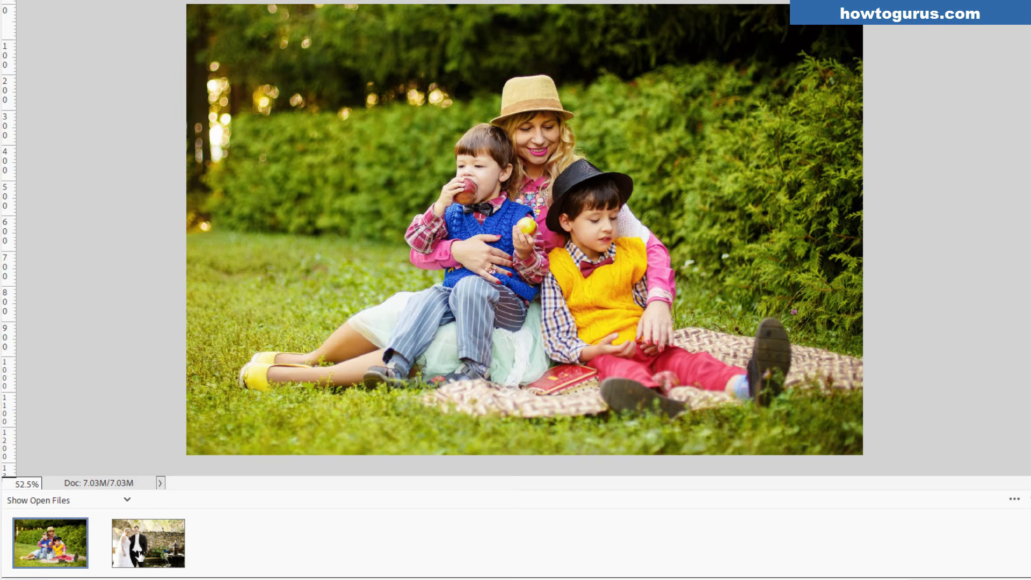
# Switch to the wedding photo, activate the Crop tool and compare the first crop suggestion with the fourth, keeping the fourth.
pyautogui.click(140, 555)
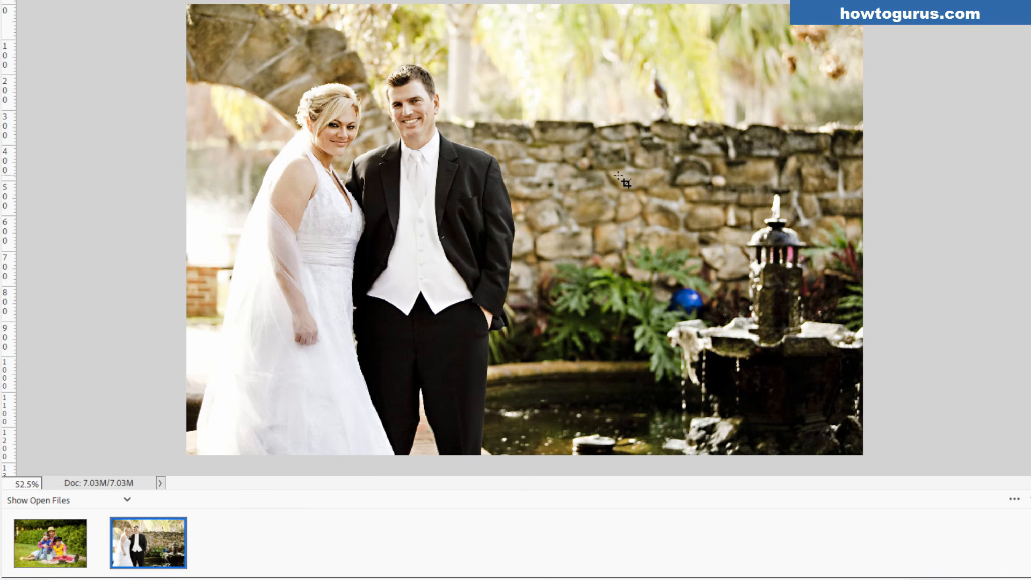
pyautogui.click(1, 323)
pyautogui.click(257, 535)
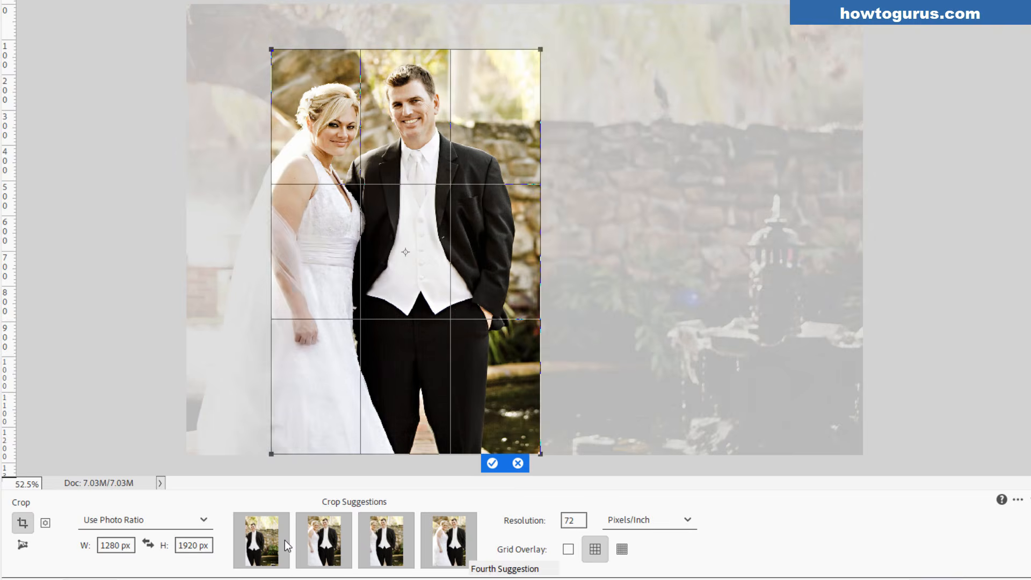
pyautogui.click(439, 546)
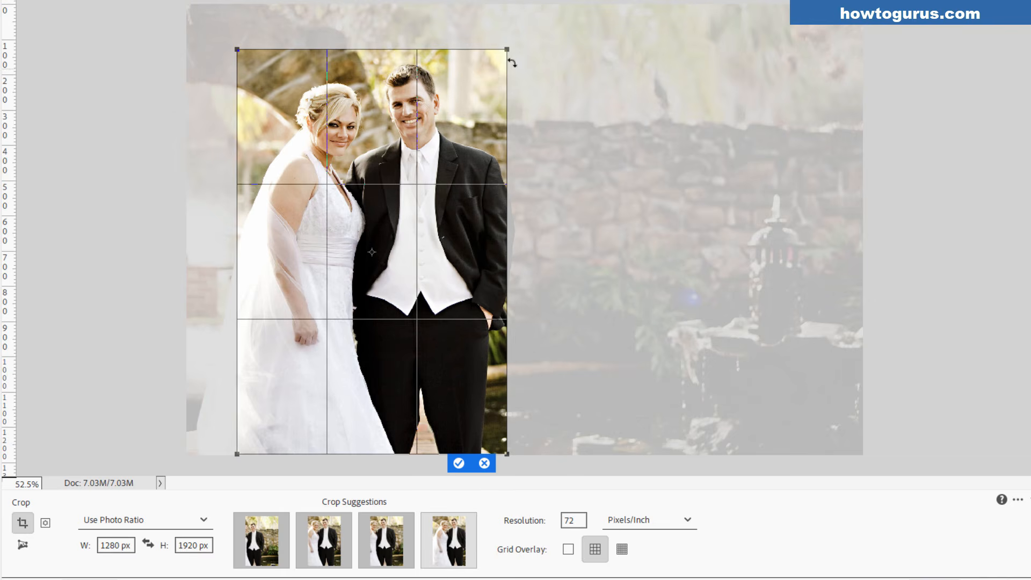
# Try enlarging and shifting the suggested portrait crop frame to fit the bride and groom up to the photo's upper edge.
pyautogui.moveTo(508, 49); pyautogui.dragTo(544, 32)
pyautogui.moveTo(236, 20); pyautogui.dragTo(241, 27)
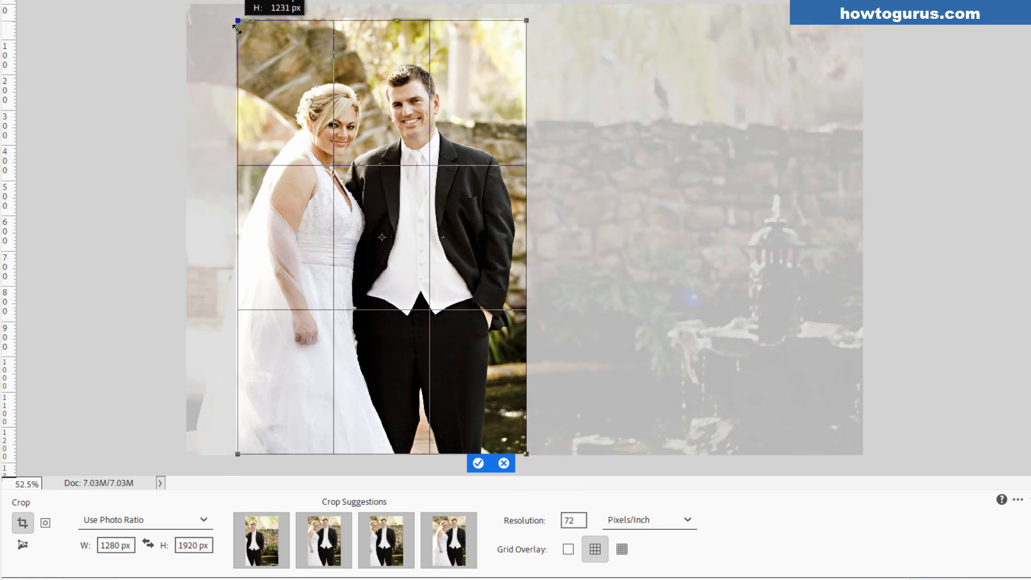
pyautogui.moveTo(353, 252)
pyautogui.mouseDown()
pyautogui.moveTo(333, 253)
pyautogui.moveTo(346, 253)
pyautogui.mouseUp()
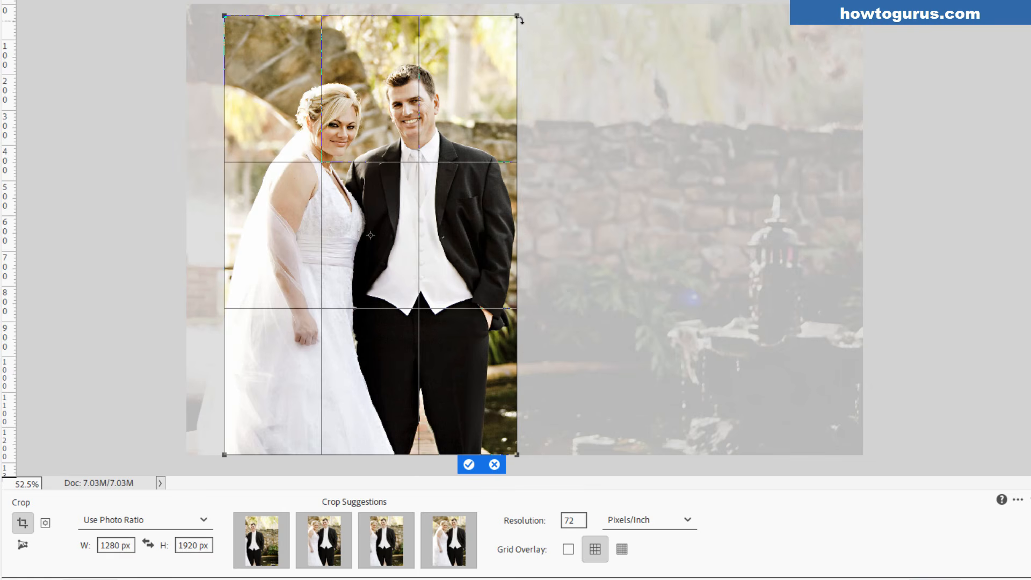
pyautogui.moveTo(519, 13); pyautogui.dragTo(531, 6)
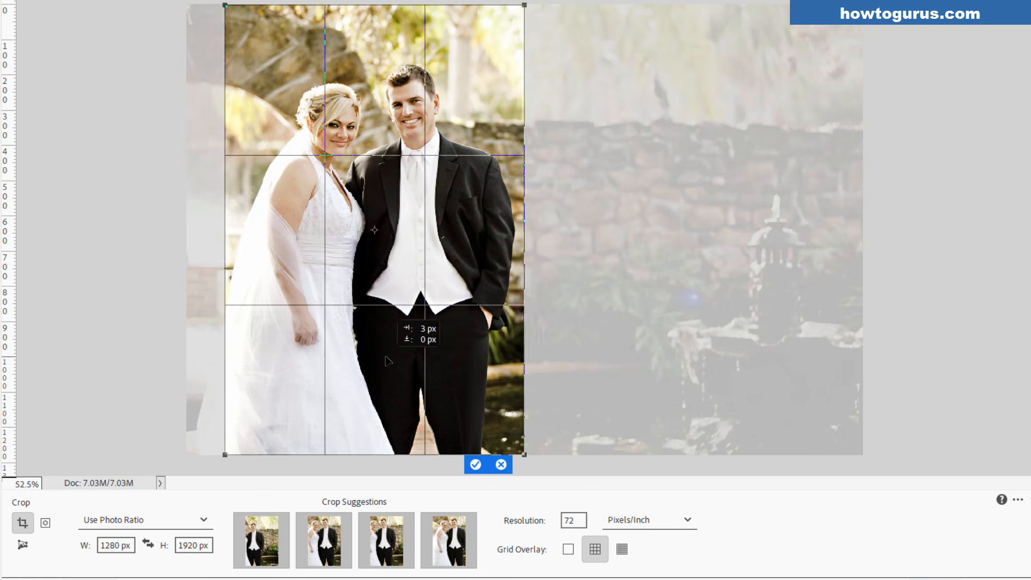
# Try a crop with the frame rotated clockwise around the couple, apply it, and undo the crop.
pyautogui.moveTo(536, 218); pyautogui.dragTo(541, 271)
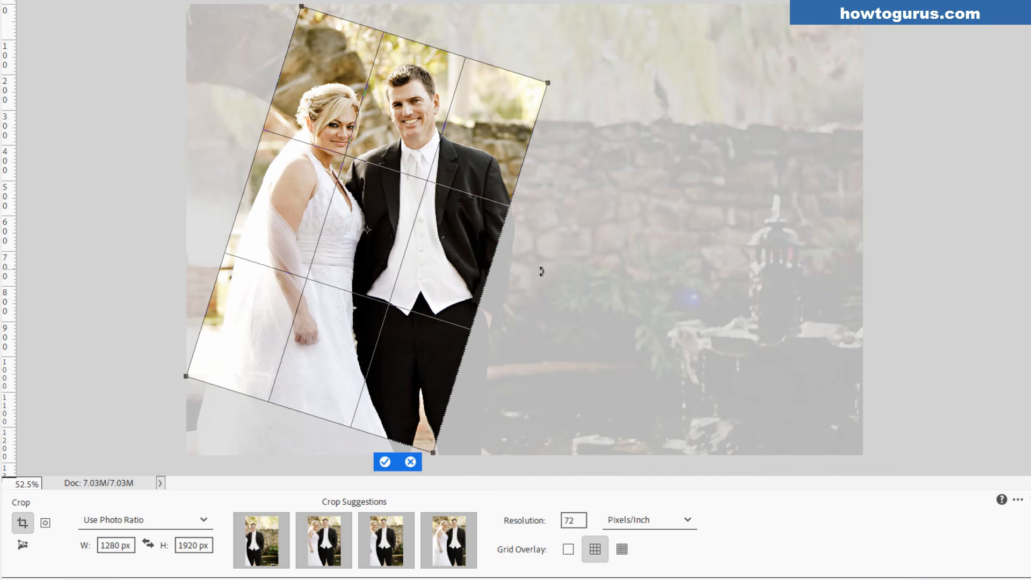
pyautogui.click(387, 468)
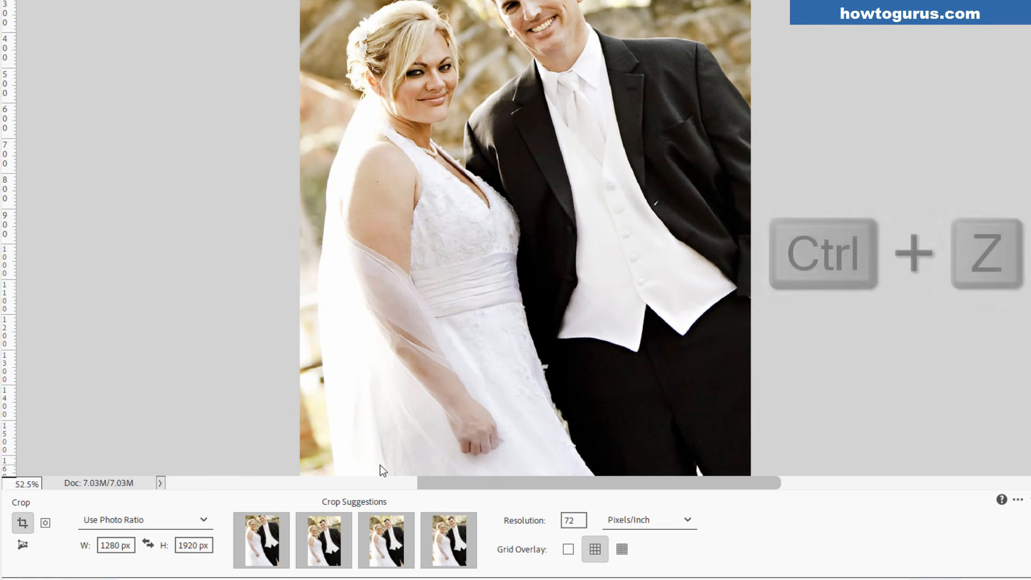
pyautogui.hotkey('ctrl', 'z')
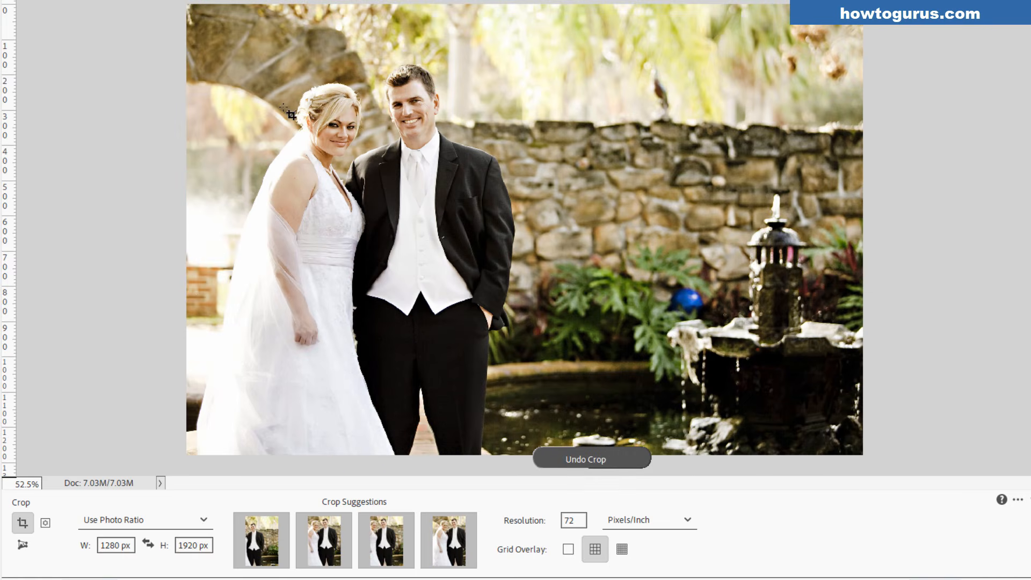
# Crop the wedding photo to an upright full-height portrait frame around the bride and groom with Use Photo Ratio.
pyautogui.moveTo(213, 34); pyautogui.dragTo(520, 467)
pyautogui.moveTo(503, 33); pyautogui.dragTo(534, 14)
pyautogui.moveTo(464, 273); pyautogui.dragTo(476, 276)
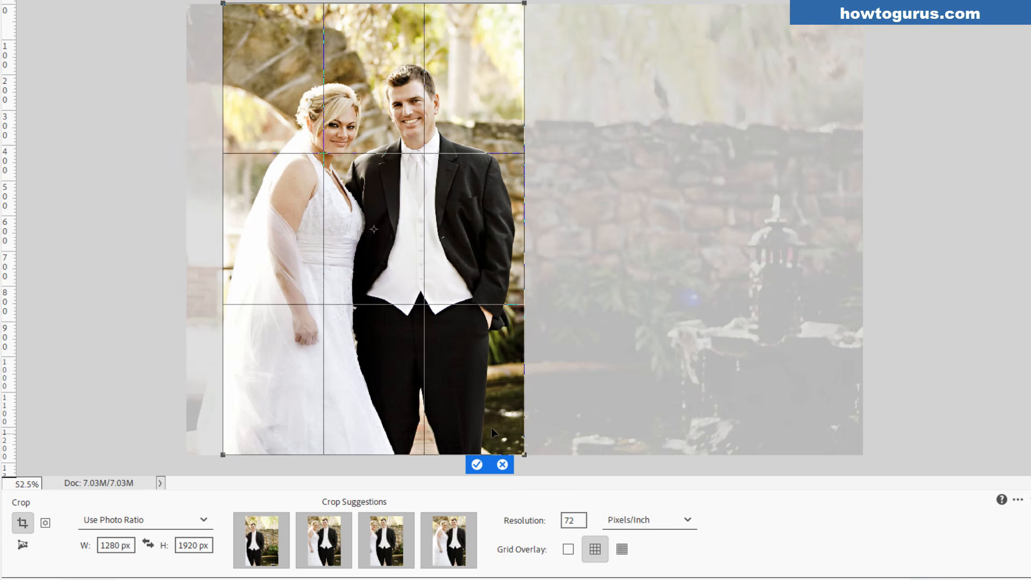
pyautogui.click(477, 464)
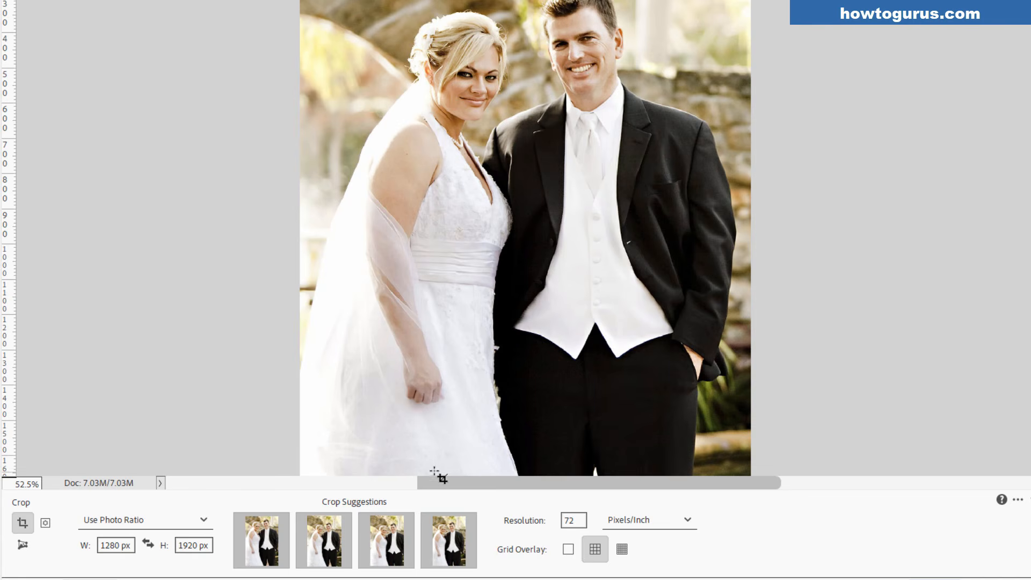
pyautogui.scroll(-1, 717, 277)
pyautogui.scroll(-2, 714, 276)
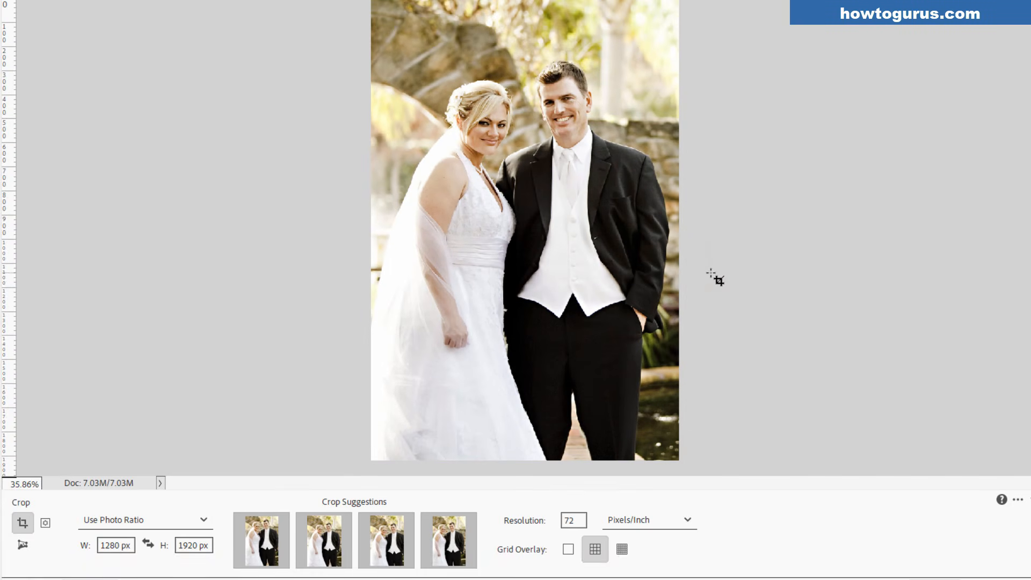